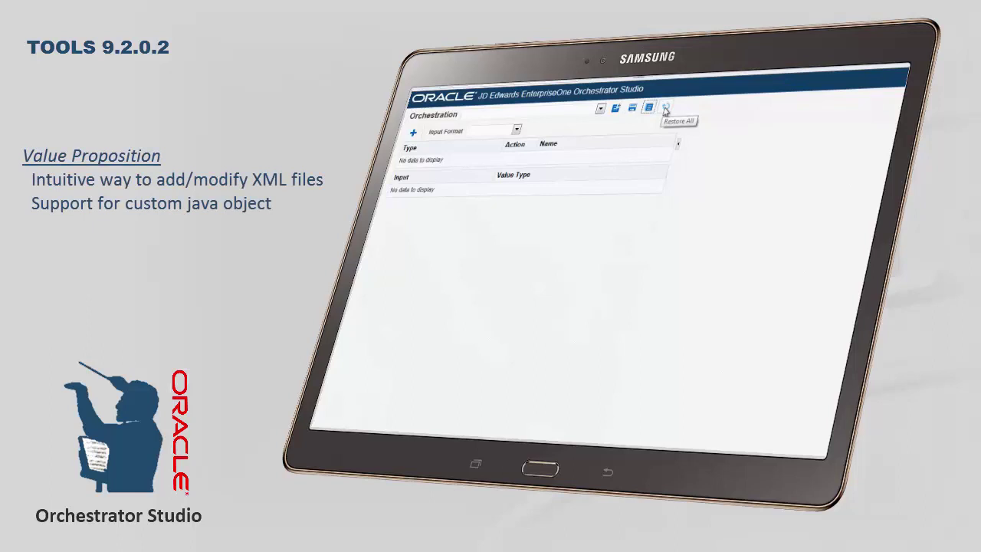
Load JDE_ORCH_Sample_AddConditionBasedAlert with JDE Standard input format, expanding its Rule and Cross Reference steps.
{"action": "left_click", "coordinate": [600, 111]}
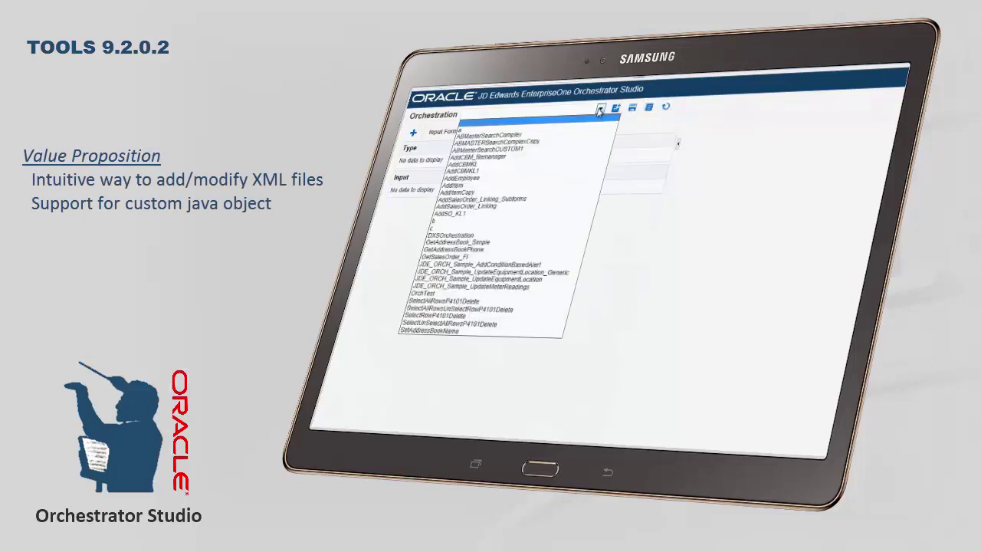
{"action": "left_click", "coordinate": [522, 267]}
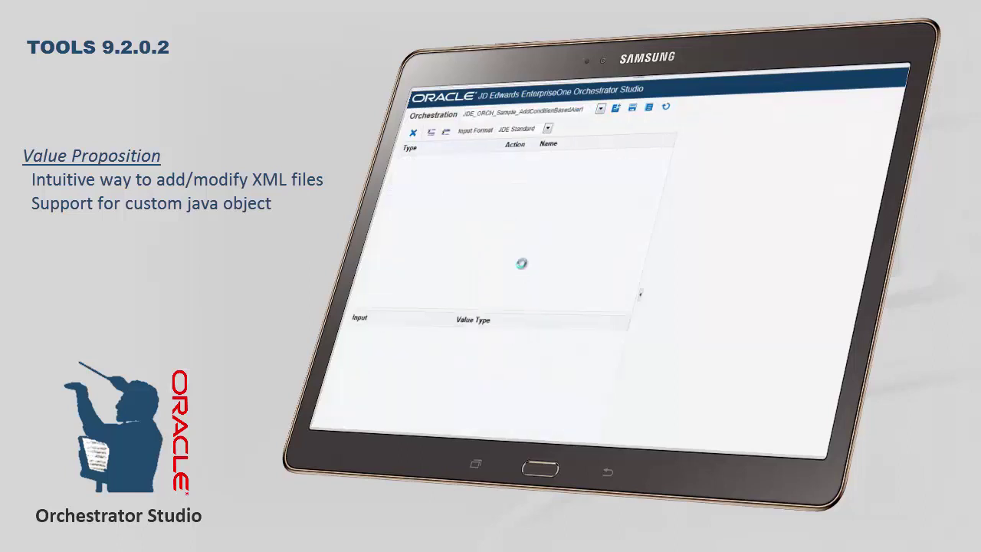
{"action": "left_click", "coordinate": [549, 129]}
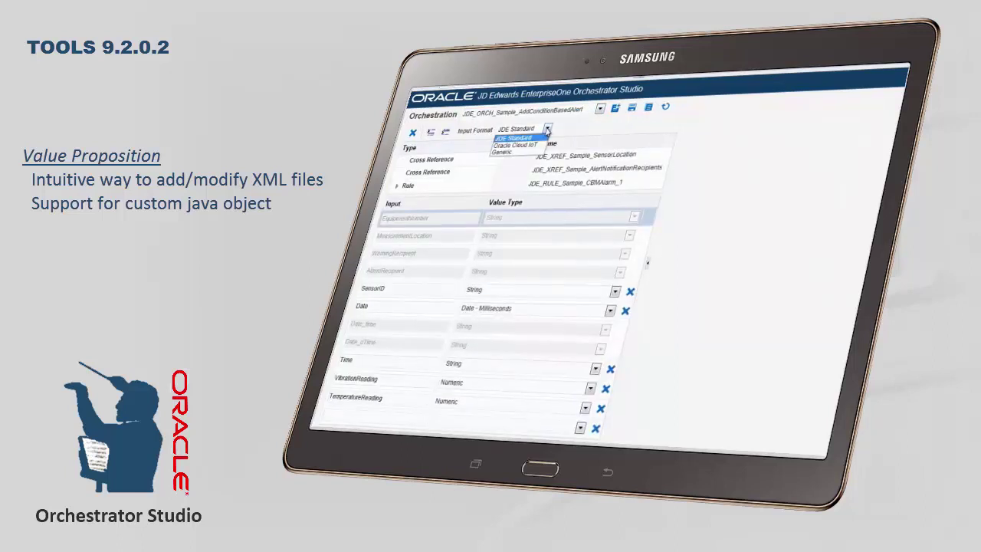
{"action": "left_click", "coordinate": [571, 132]}
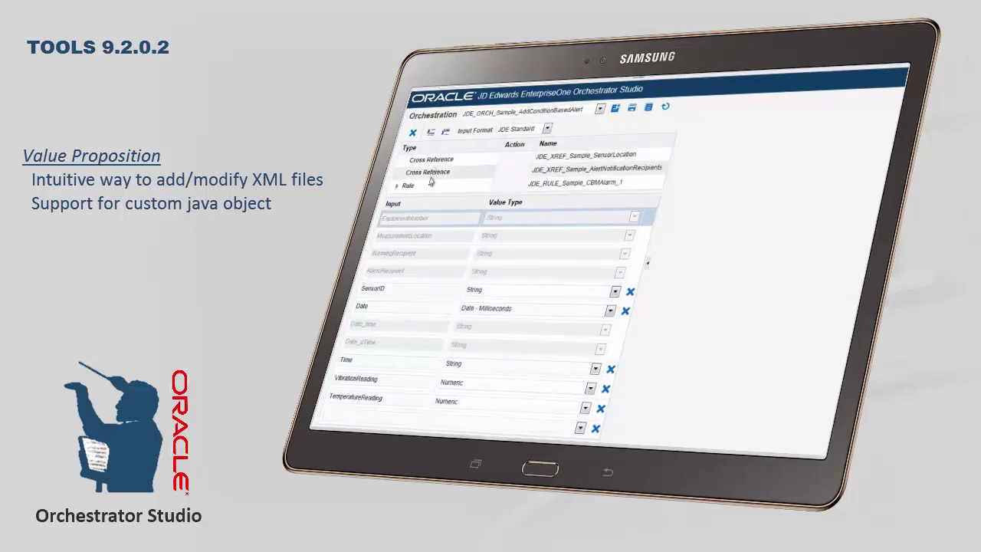
{"action": "left_click", "coordinate": [395, 188]}
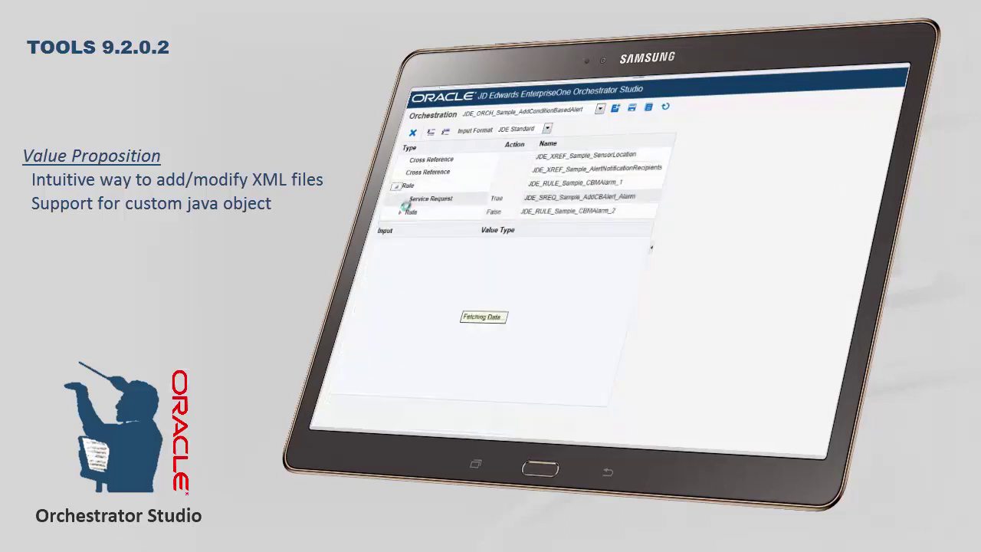
{"action": "left_click", "coordinate": [424, 158]}
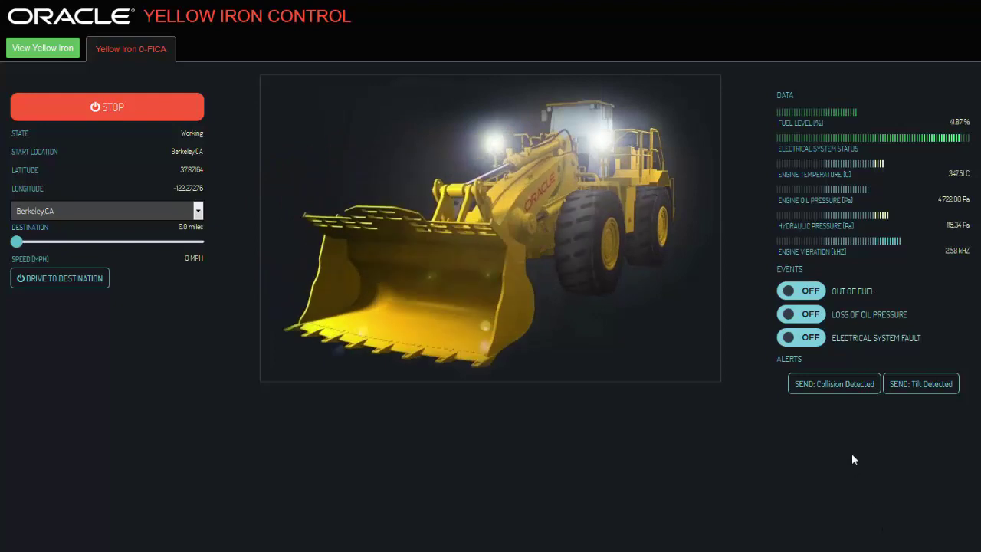
Turn on the loader's Electrical System Fault and send a Collision Detected alert.
{"action": "left_click", "coordinate": [805, 339]}
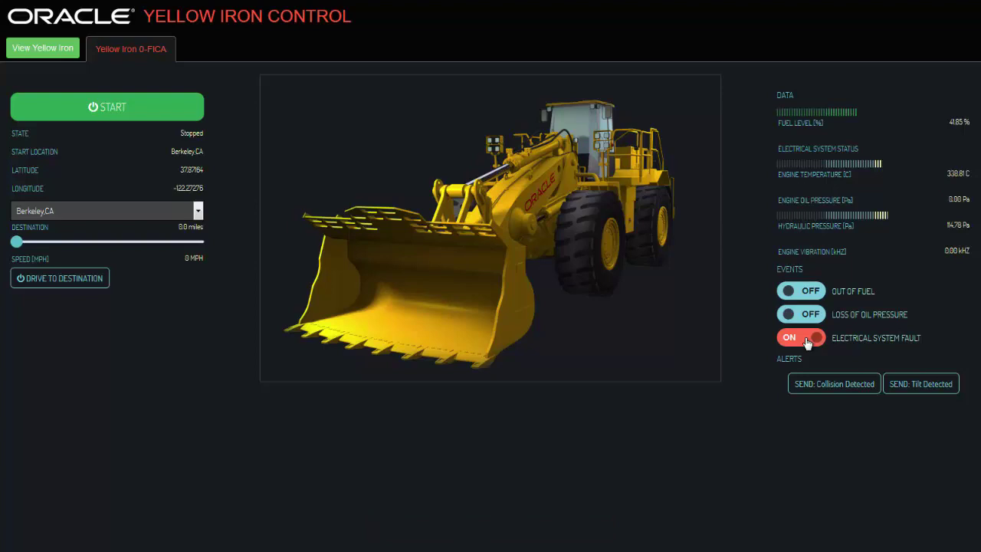
{"action": "left_click", "coordinate": [827, 386]}
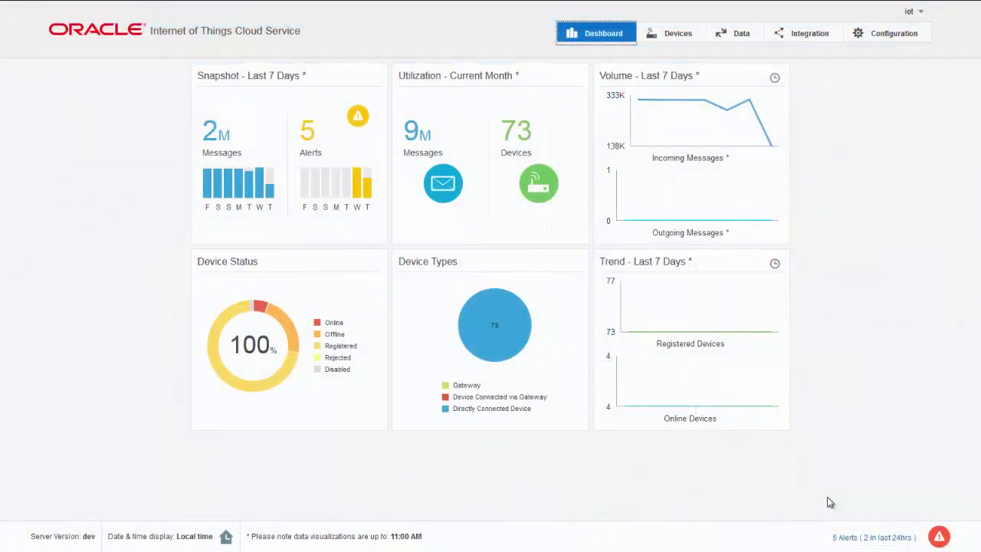
Review the 5 recent alerts and the analytics streams, then view the JD Edwards Integrations list.
{"action": "left_click", "coordinate": [850, 536]}
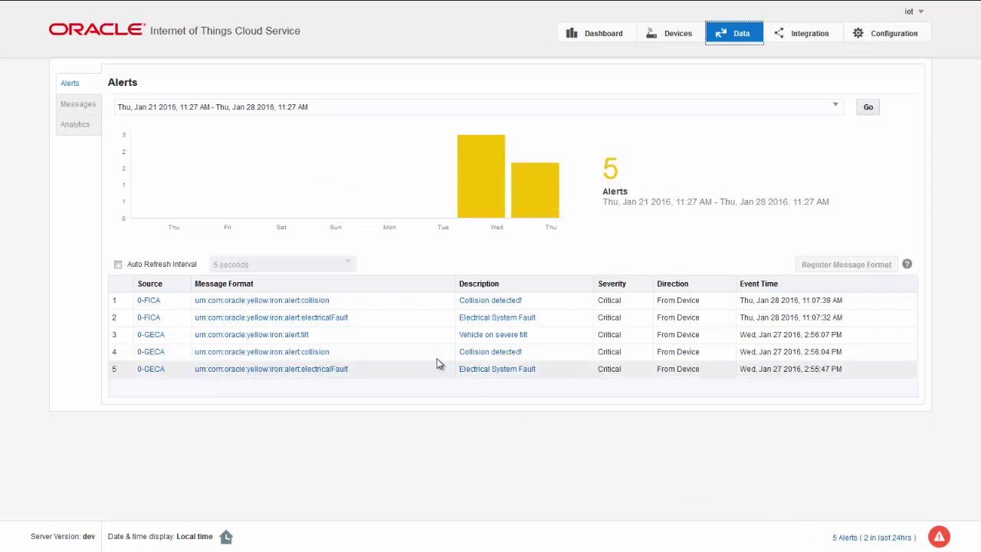
{"action": "left_click", "coordinate": [75, 125]}
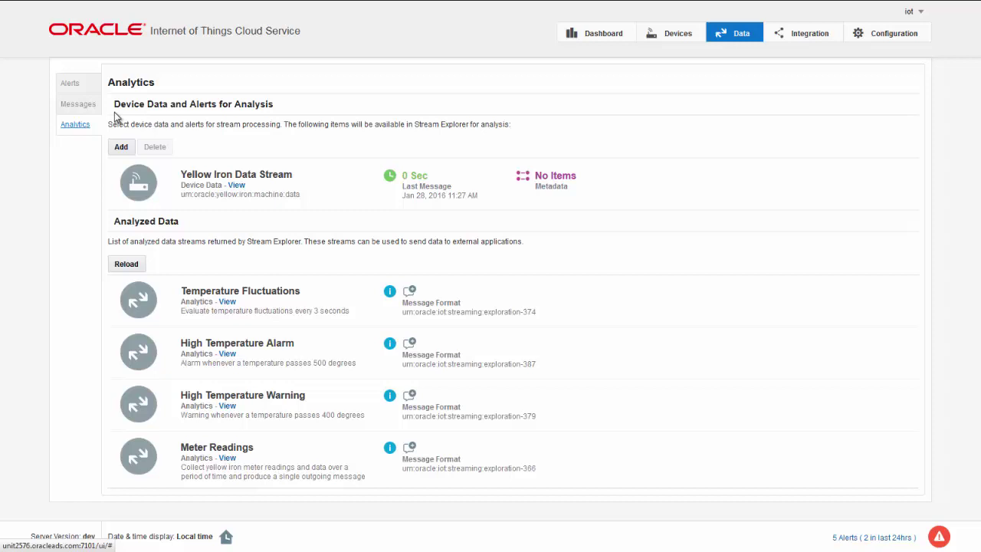
{"action": "left_click", "coordinate": [795, 38]}
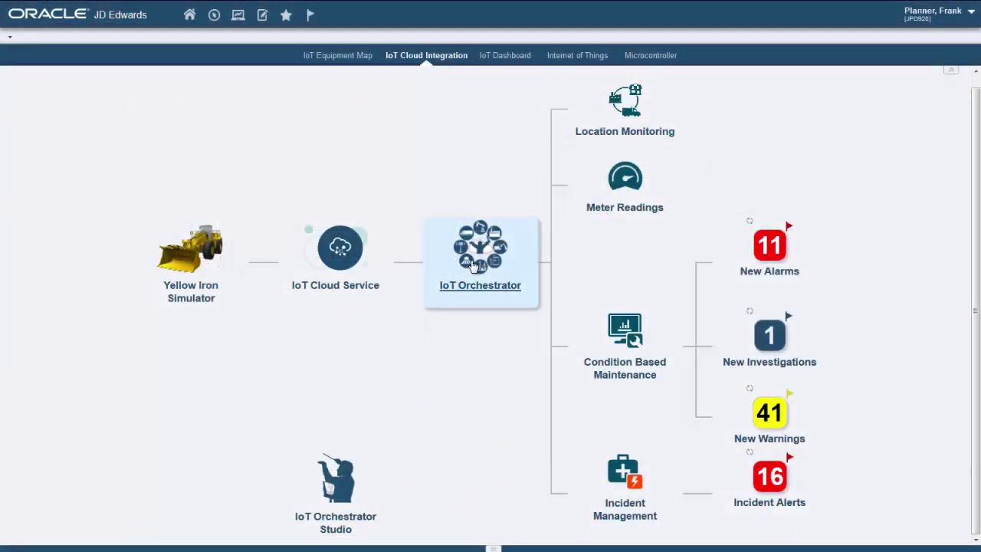
Test-run HandleLocation in the Orchestrator Client with only assetNumber 162739, then close the client.
{"action": "left_click", "coordinate": [473, 264]}
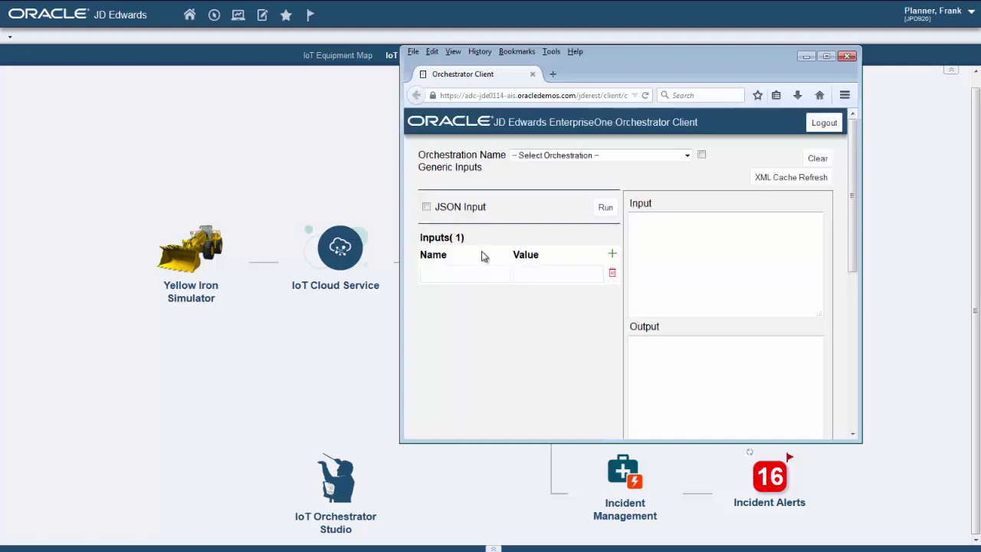
{"action": "left_click", "coordinate": [546, 156]}
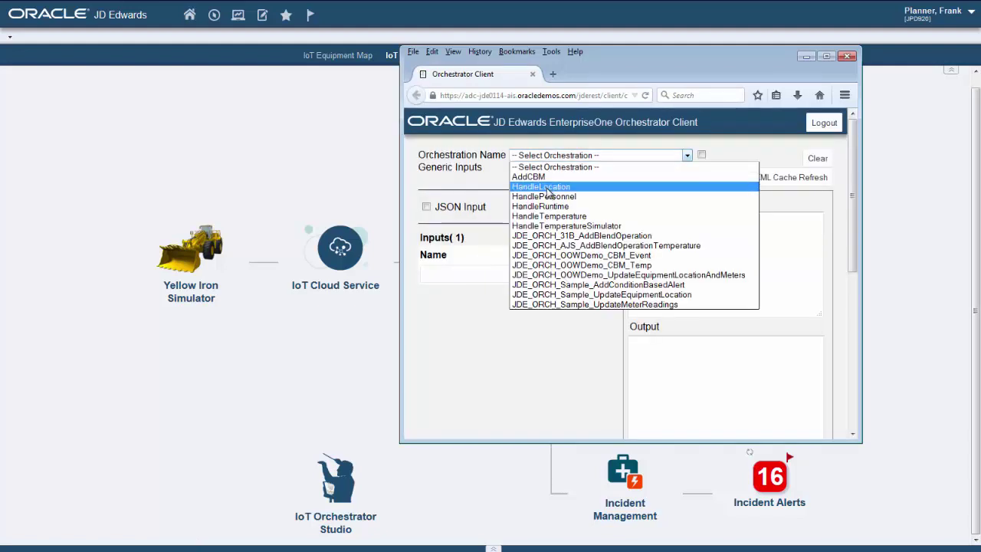
{"action": "left_click", "coordinate": [546, 187]}
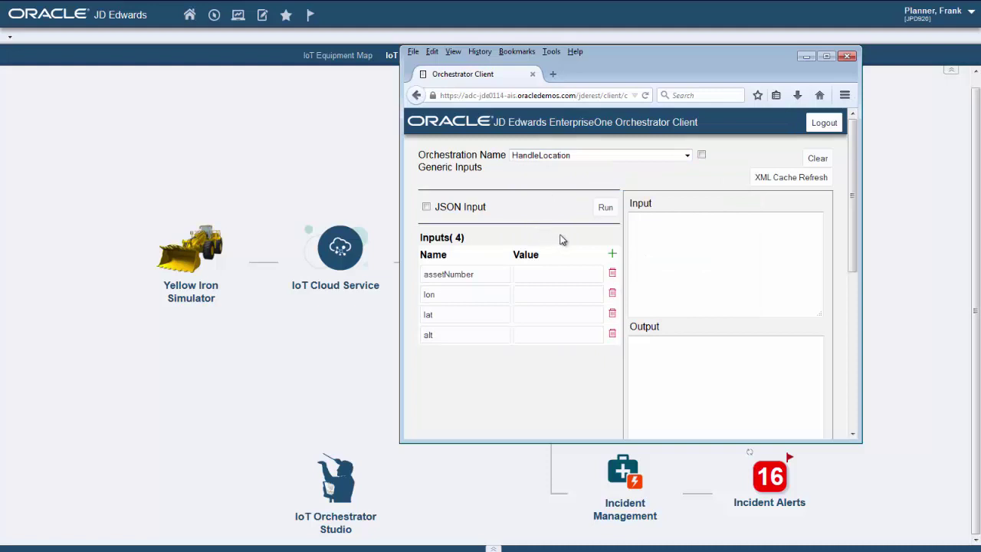
{"action": "left_click", "coordinate": [573, 274]}
{"action": "type", "text": "162739"}
{"action": "left_click", "coordinate": [612, 295]}
{"action": "left_click", "coordinate": [612, 296]}
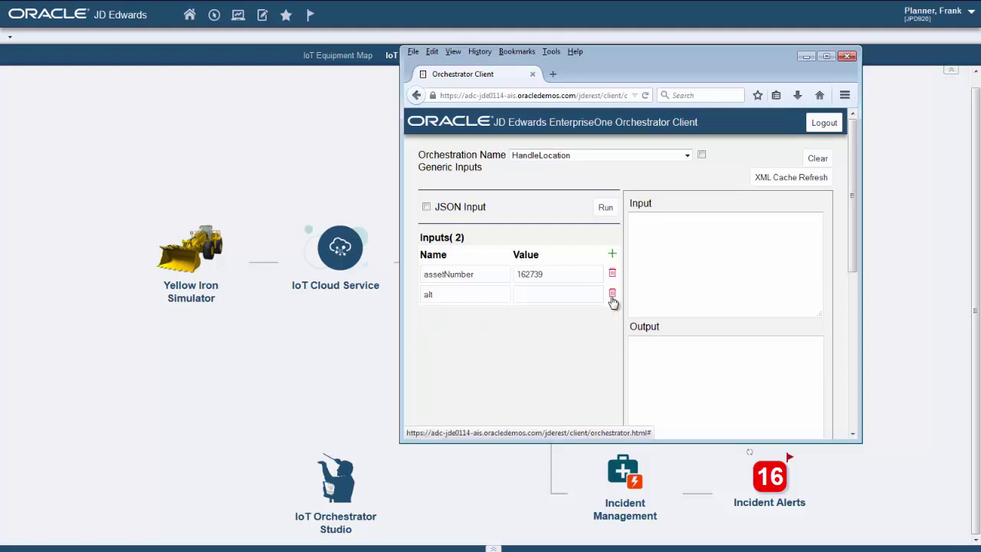
{"action": "left_click", "coordinate": [612, 295]}
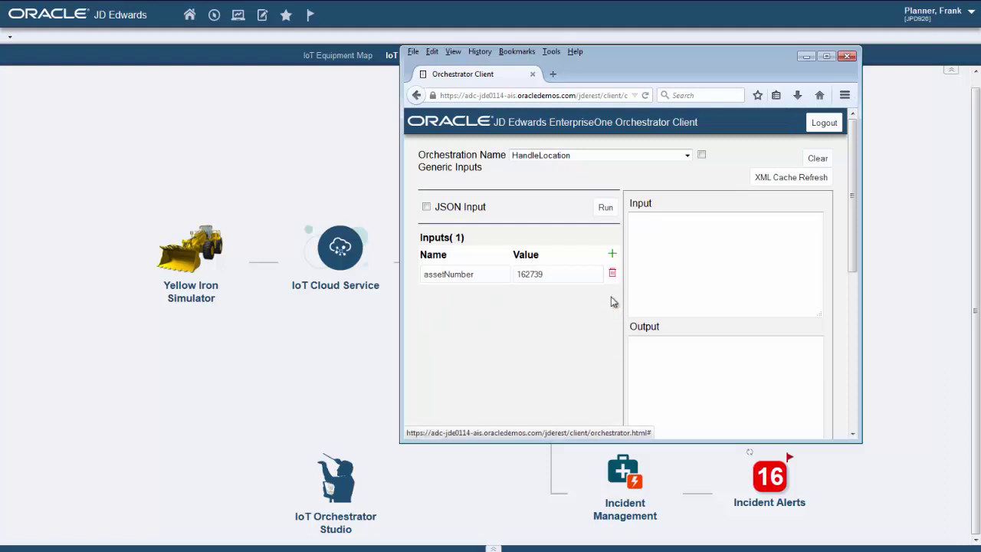
{"action": "left_click", "coordinate": [605, 209]}
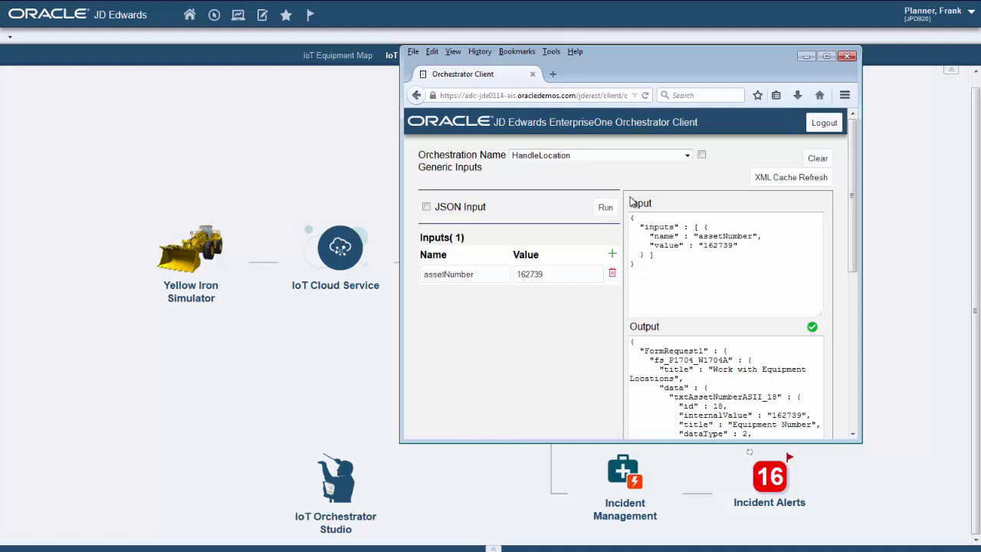
{"action": "left_click", "coordinate": [848, 56]}
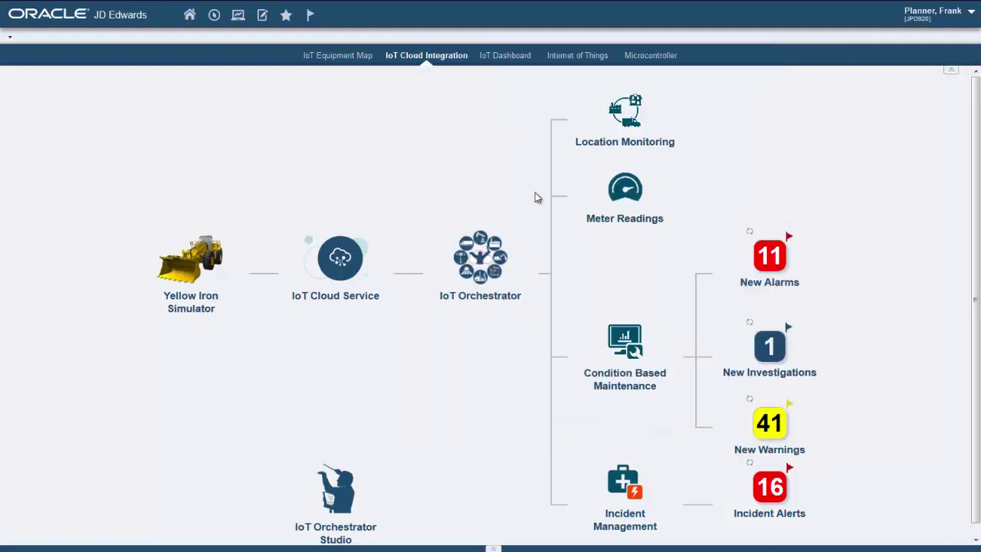
Show equipment 31870's details and satellite map location via Location Monitoring.
{"action": "left_click", "coordinate": [613, 124]}
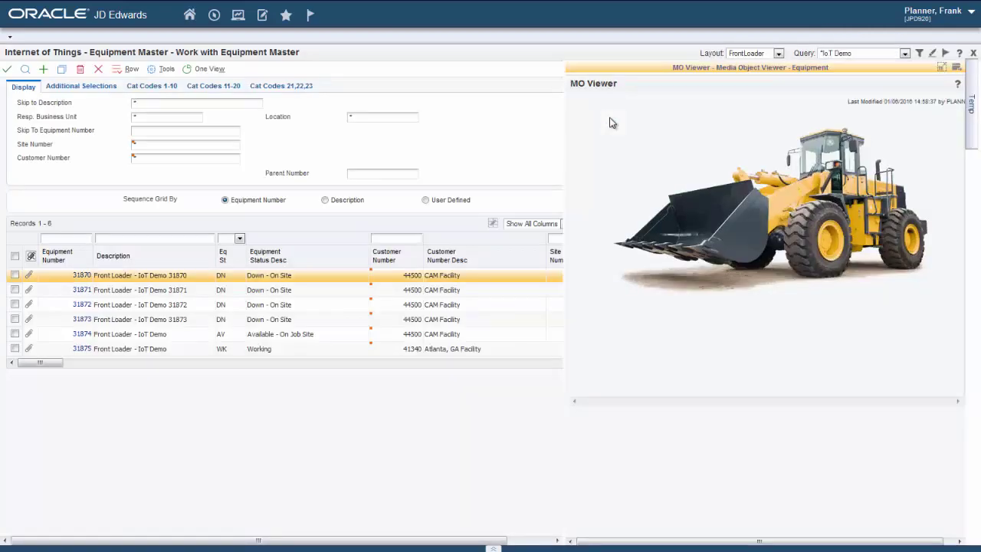
{"action": "left_click", "coordinate": [81, 276]}
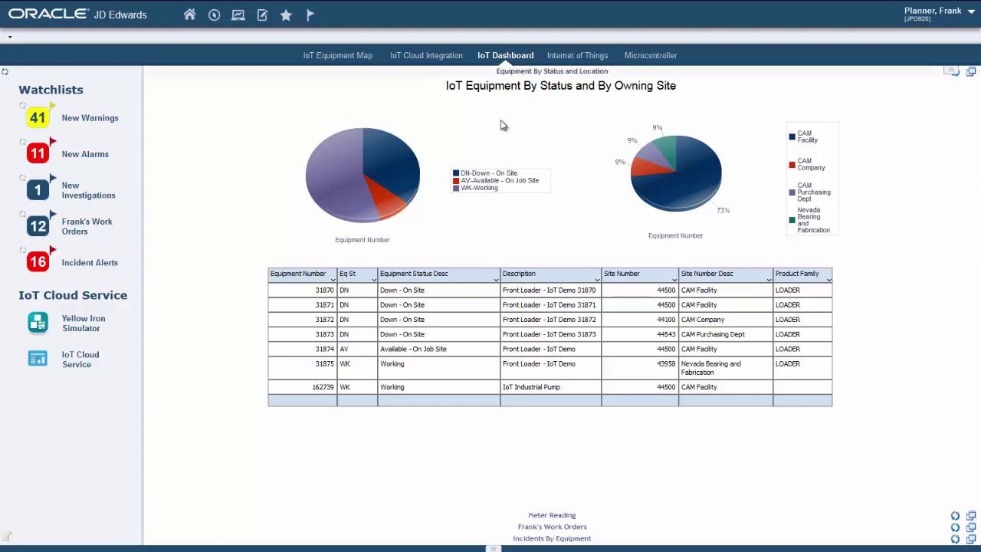
View the Meter Reading, work orders by date, and Incidents By Equipment charts on the IoT Dashboard.
{"action": "left_click", "coordinate": [555, 514]}
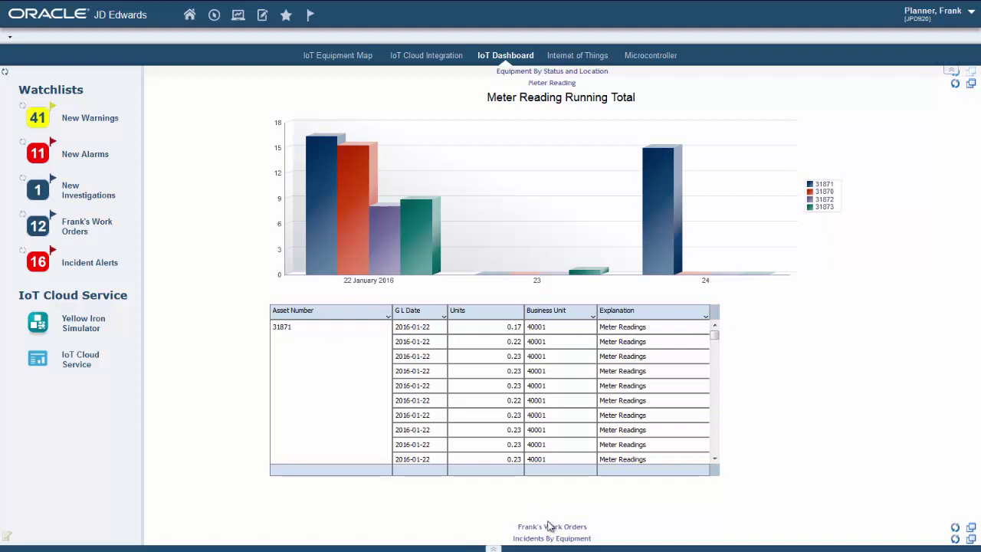
{"action": "left_click", "coordinate": [552, 528]}
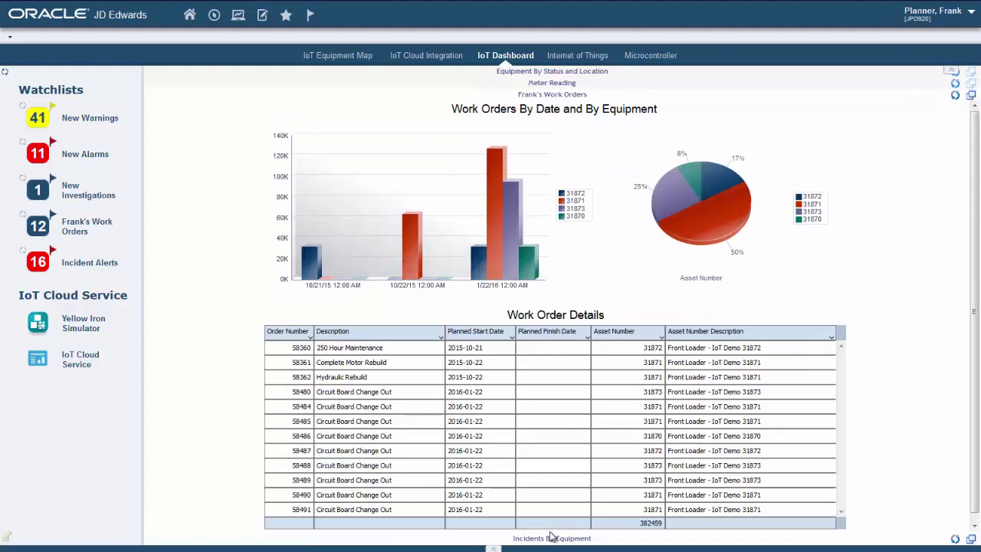
{"action": "left_click", "coordinate": [551, 539]}
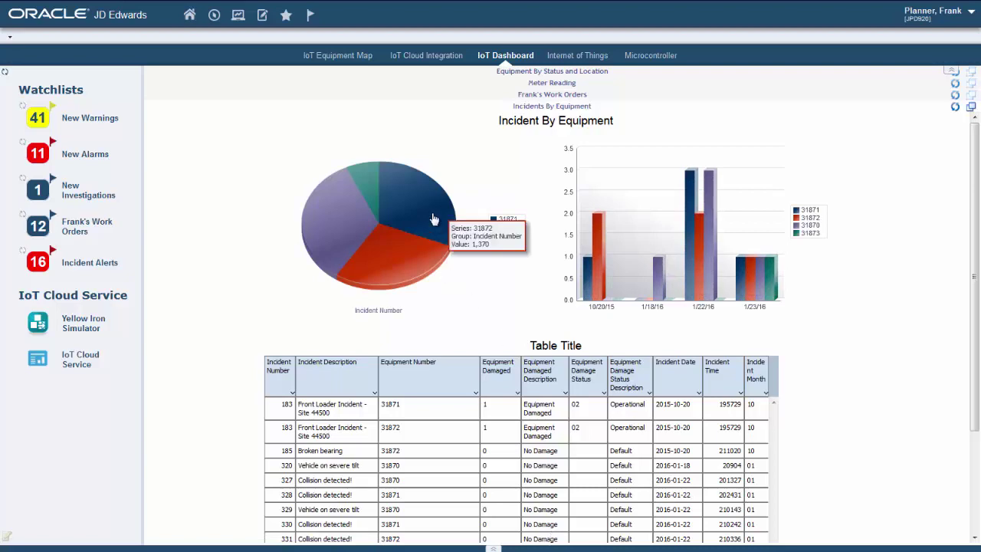
Filter the IoT Equipment Map to Down equipment, open the Fairfield loader's card and overlay meter readings.
{"action": "mouse_move", "coordinate": [408, 188]}
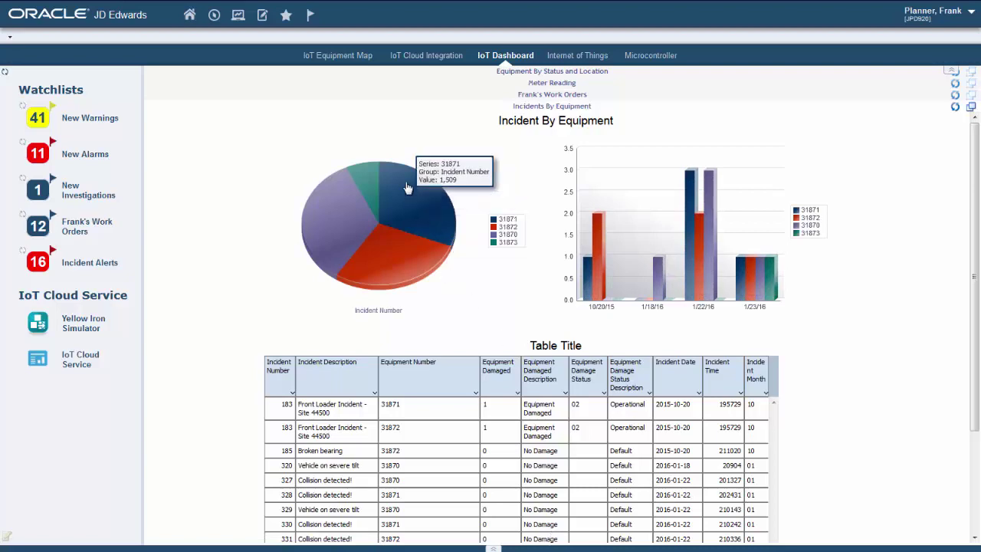
{"action": "left_click", "coordinate": [339, 58]}
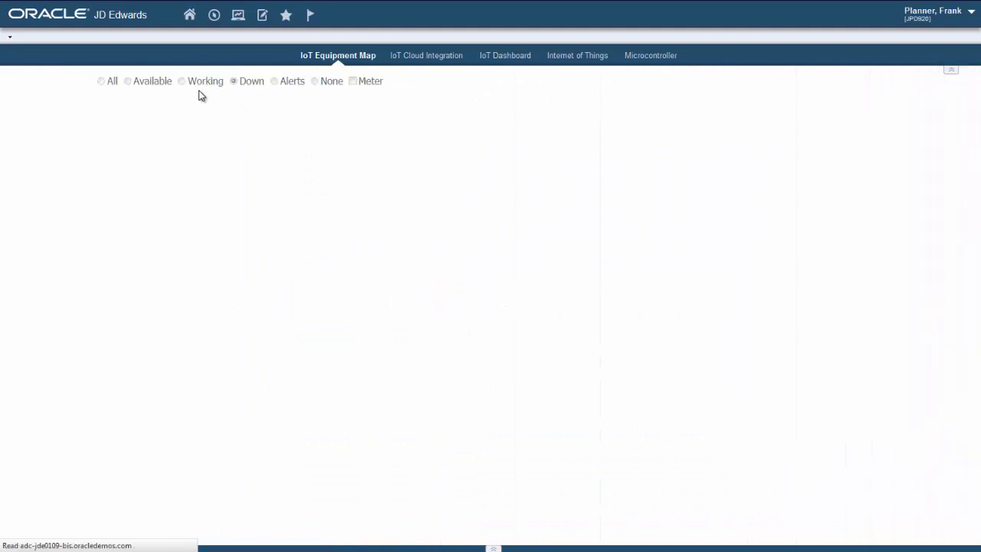
{"action": "left_click", "coordinate": [314, 82]}
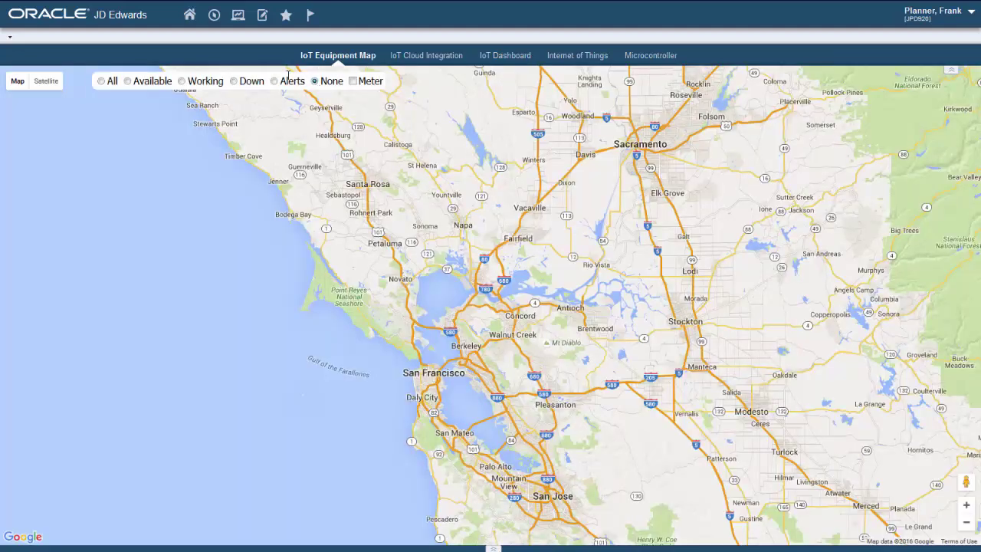
{"action": "left_click", "coordinate": [235, 81]}
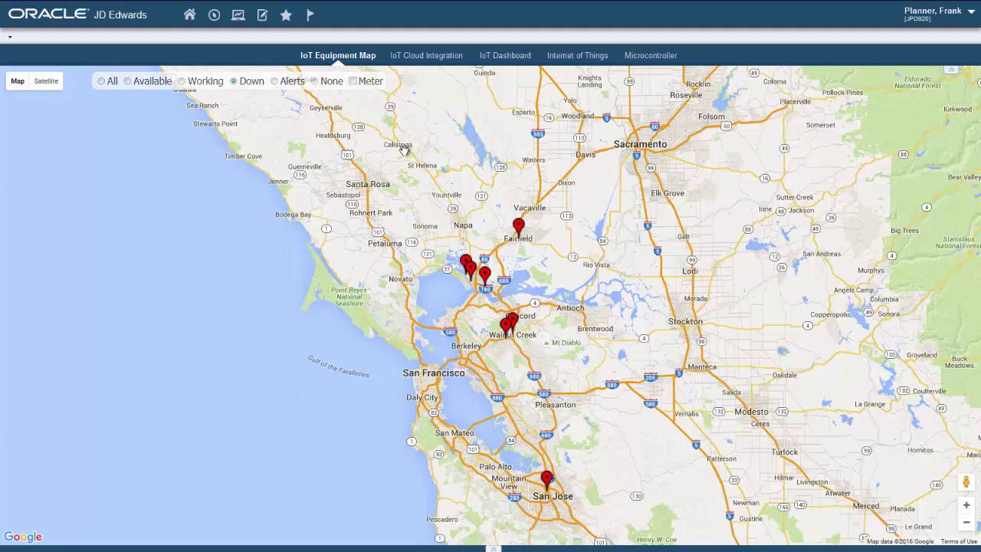
{"action": "left_click", "coordinate": [519, 227]}
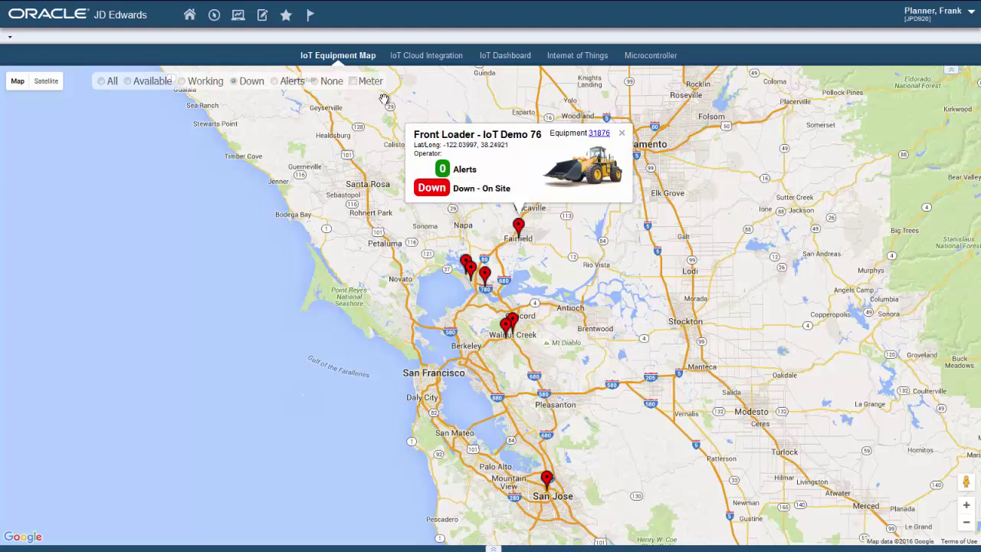
{"action": "left_click", "coordinate": [353, 81]}
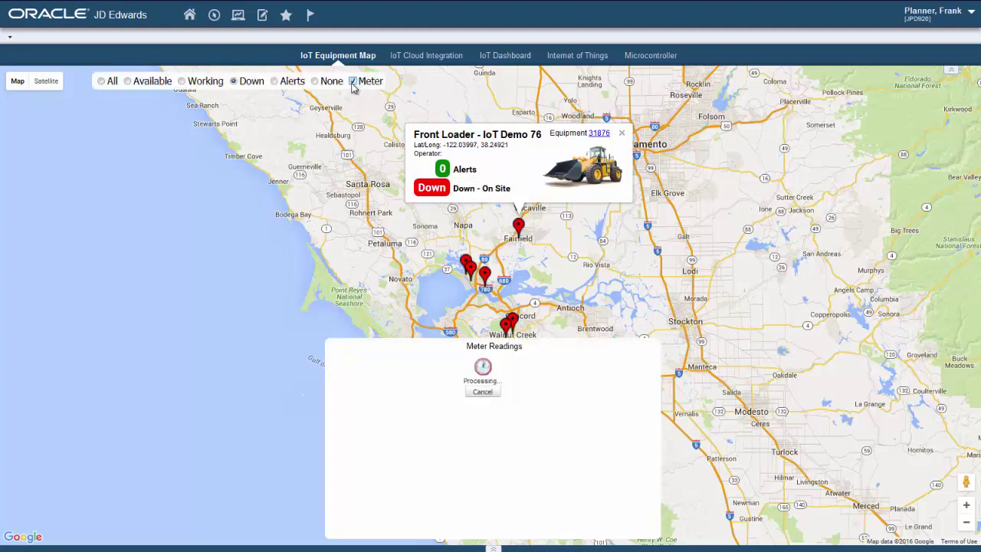